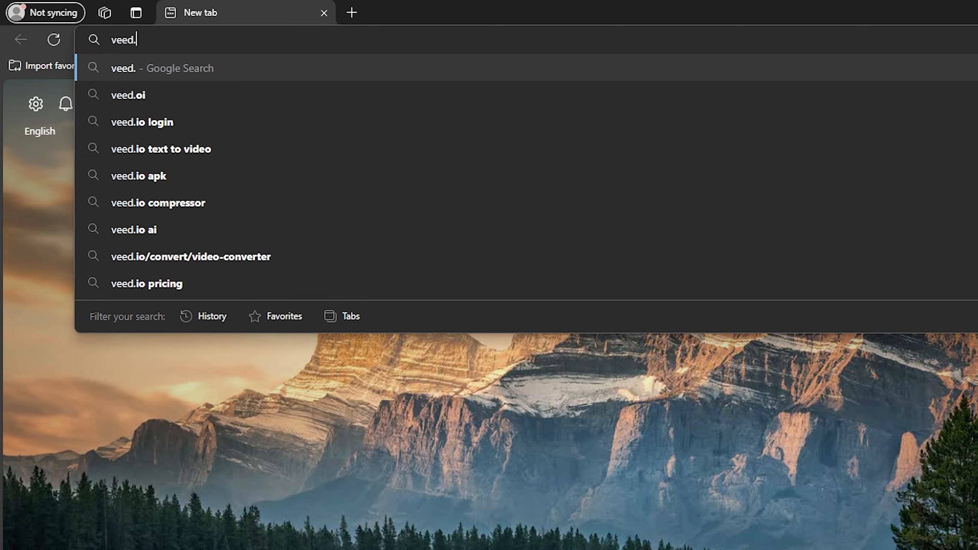
Step: Go to veed.io and start a new project for free
{"action": "key", "text": "Return"}
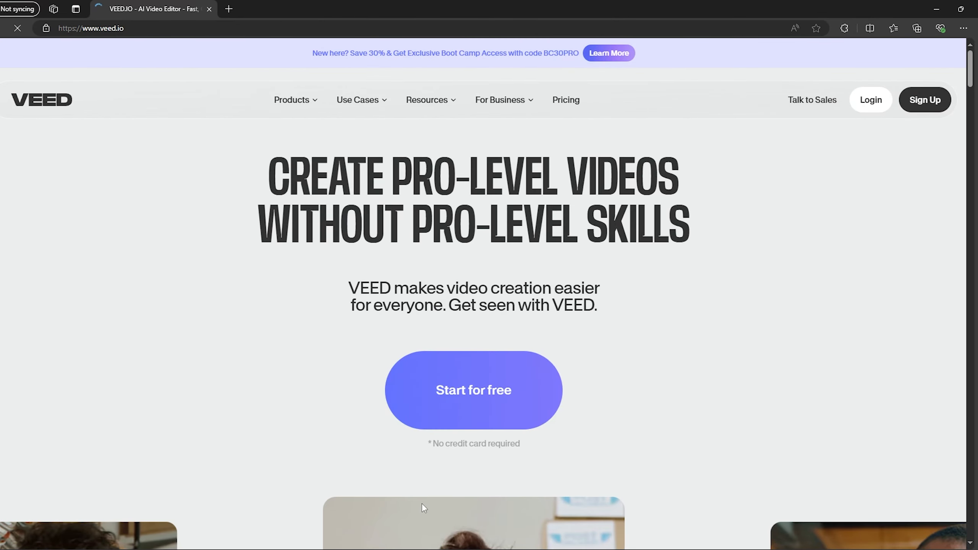
{"action": "left_click", "coordinate": [479, 423]}
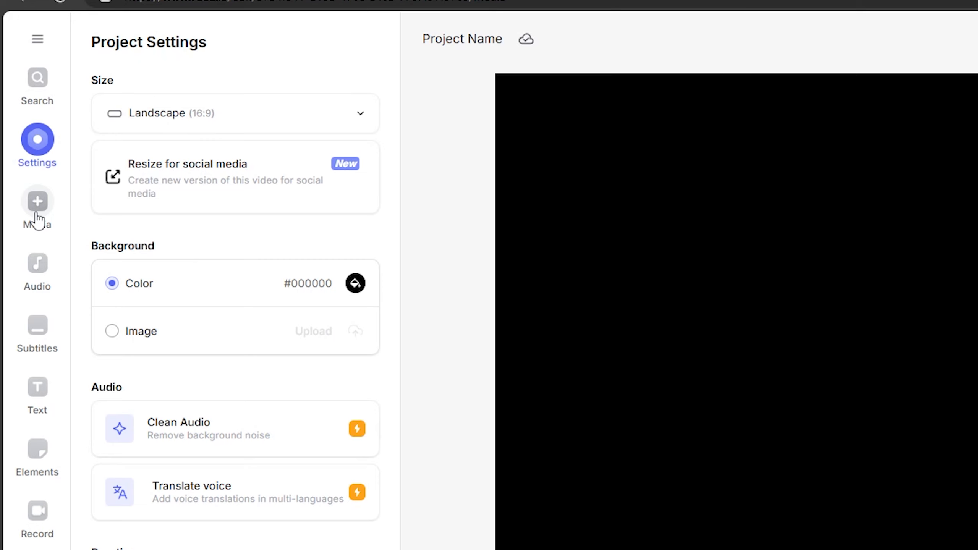
Step: Upload the file "add subtitle video" from Local Disk (F:) and move through the clip on the timeline
{"action": "left_click", "coordinate": [37, 215]}
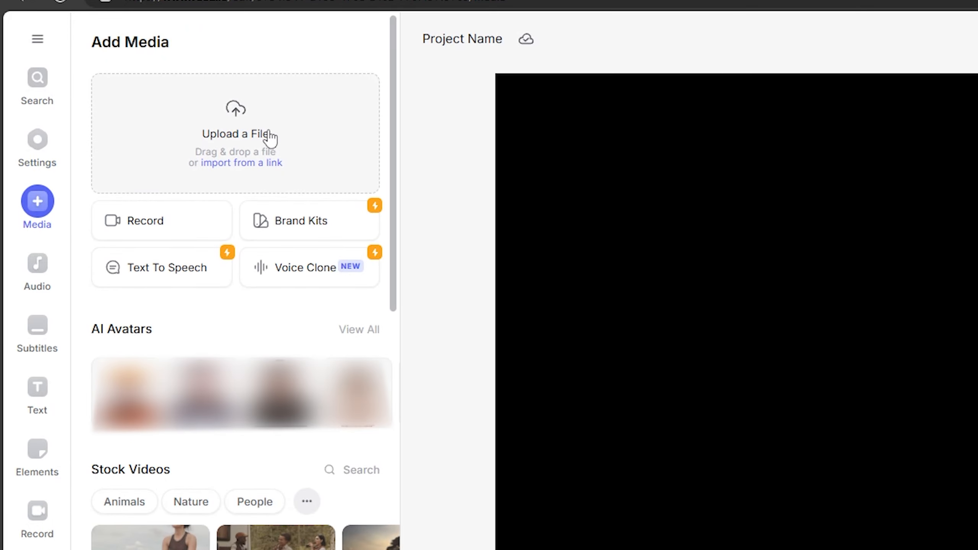
{"action": "left_click", "coordinate": [318, 137]}
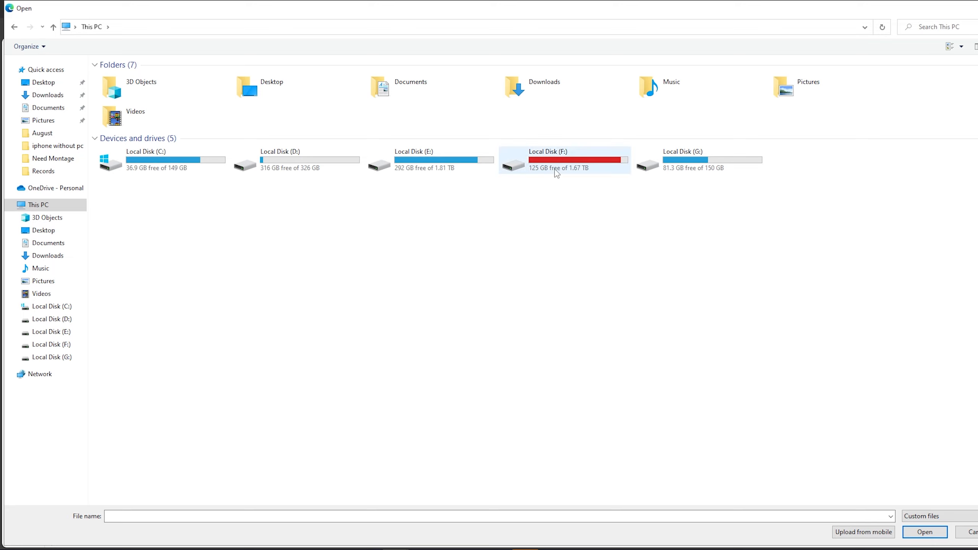
{"action": "double_click", "coordinate": [557, 174]}
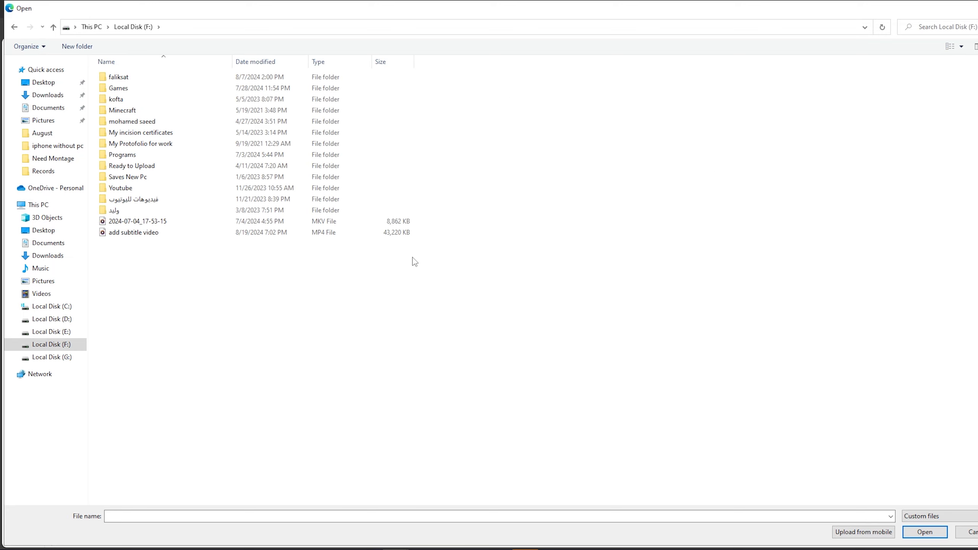
{"action": "left_click", "coordinate": [146, 233]}
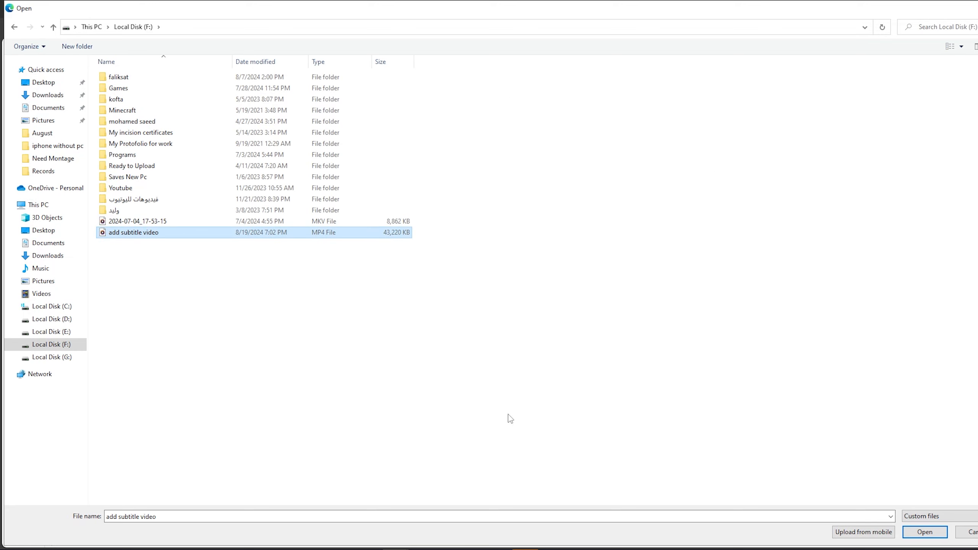
{"action": "left_click", "coordinate": [928, 534]}
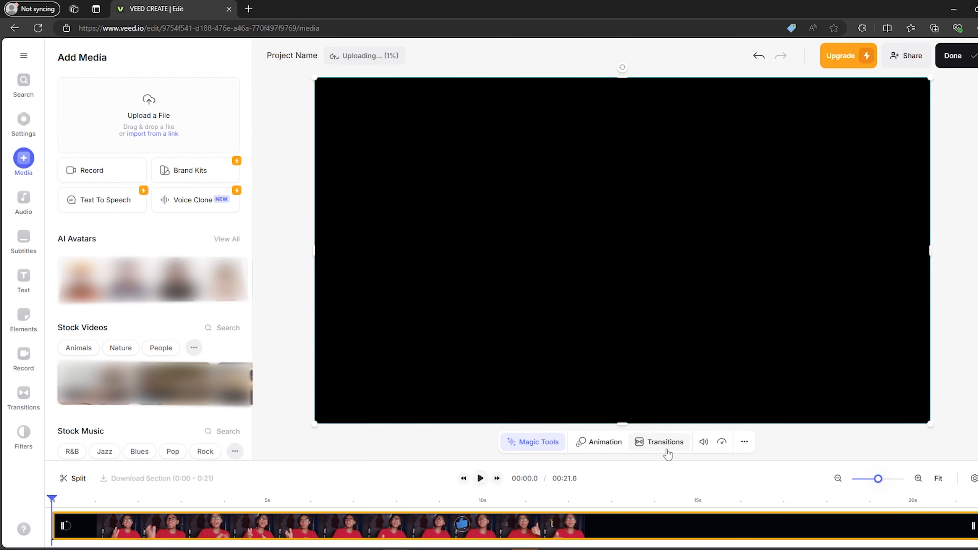
{"action": "left_click", "coordinate": [373, 502]}
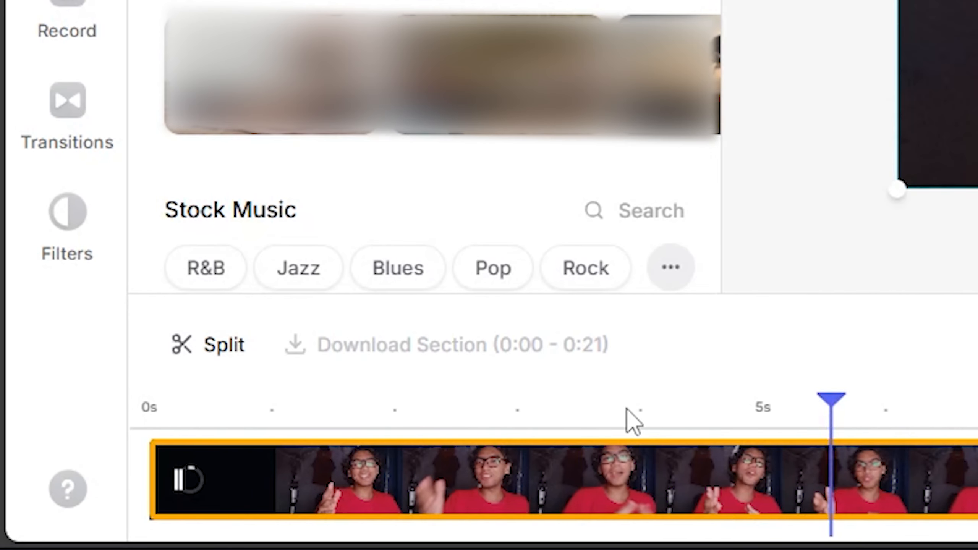
{"action": "left_click", "coordinate": [188, 502]}
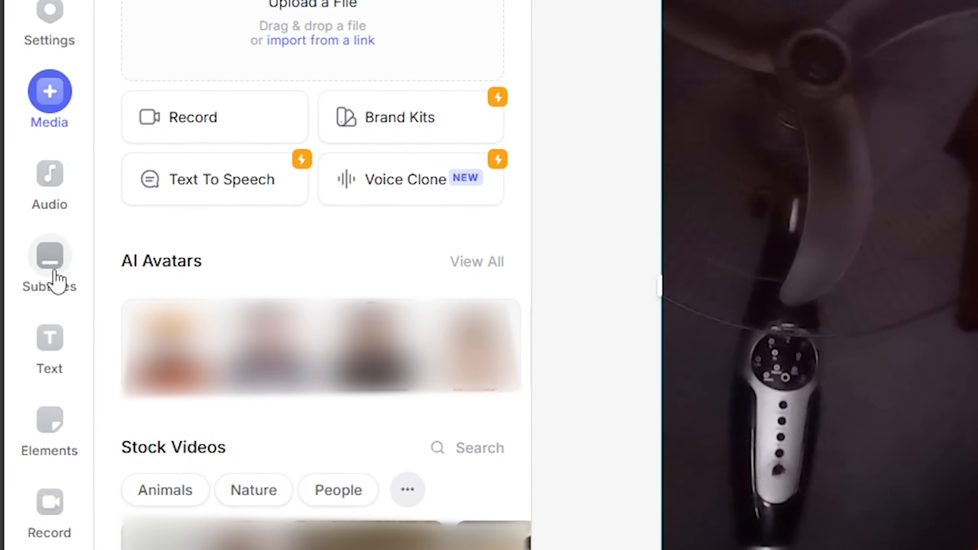
Step: Open the subtitle settings and look through the available spoken languages, keeping English selected
{"action": "left_click", "coordinate": [54, 276]}
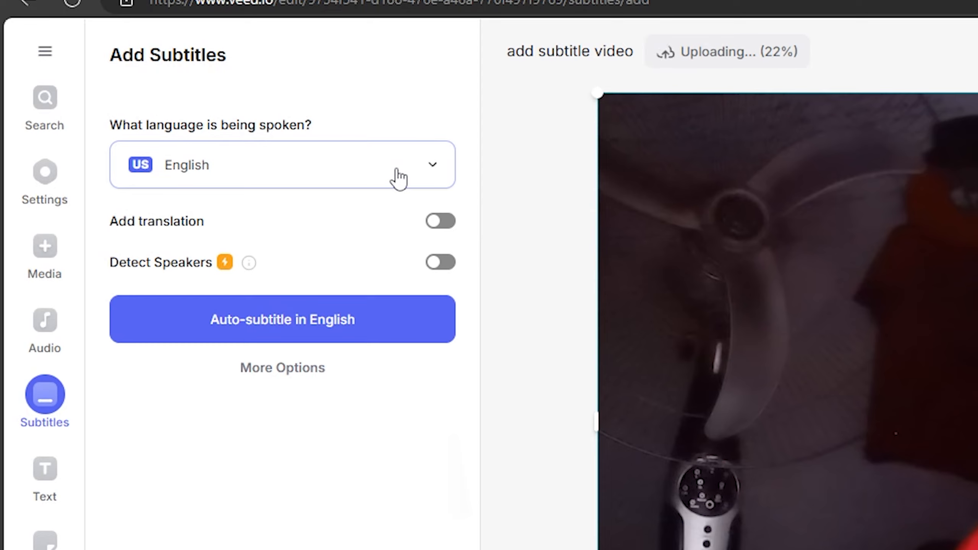
{"action": "left_click", "coordinate": [427, 168]}
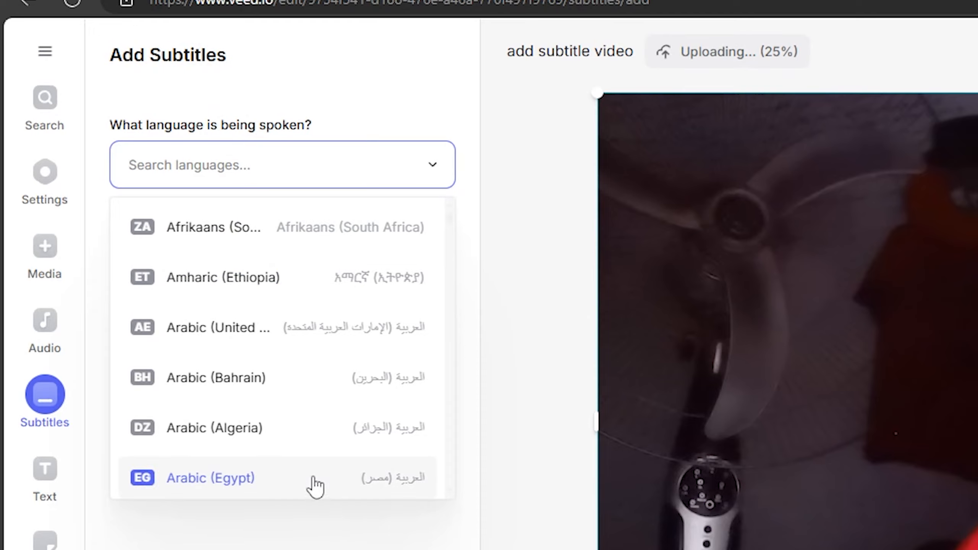
{"action": "scroll", "coordinate": [316, 479], "scroll_direction": "down", "scroll_amount": 5}
{"action": "scroll", "coordinate": [317, 404], "scroll_direction": "down", "scroll_amount": 4}
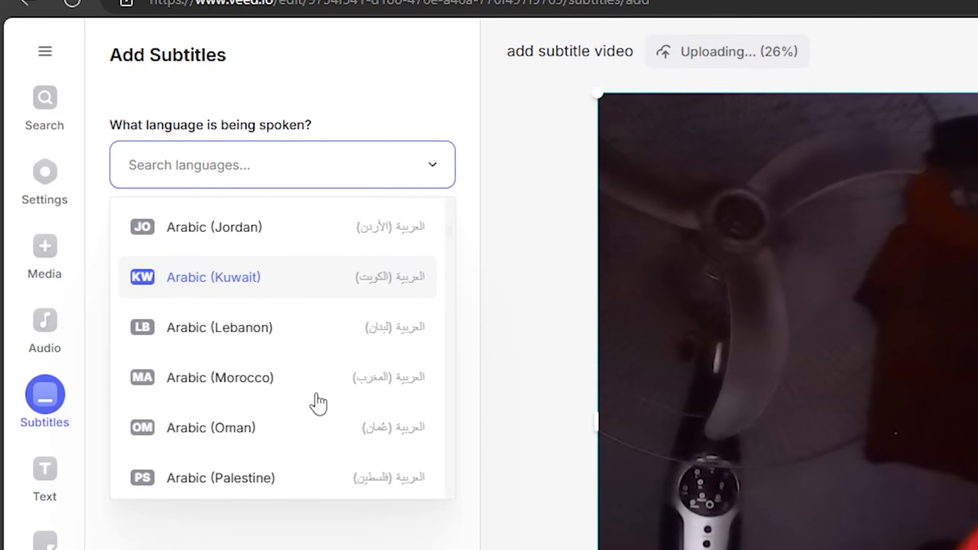
{"action": "scroll", "coordinate": [265, 324], "scroll_direction": "down", "scroll_amount": 4}
{"action": "scroll", "coordinate": [262, 323], "scroll_direction": "down", "scroll_amount": 2}
{"action": "scroll", "coordinate": [258, 351], "scroll_direction": "up", "scroll_amount": 6}
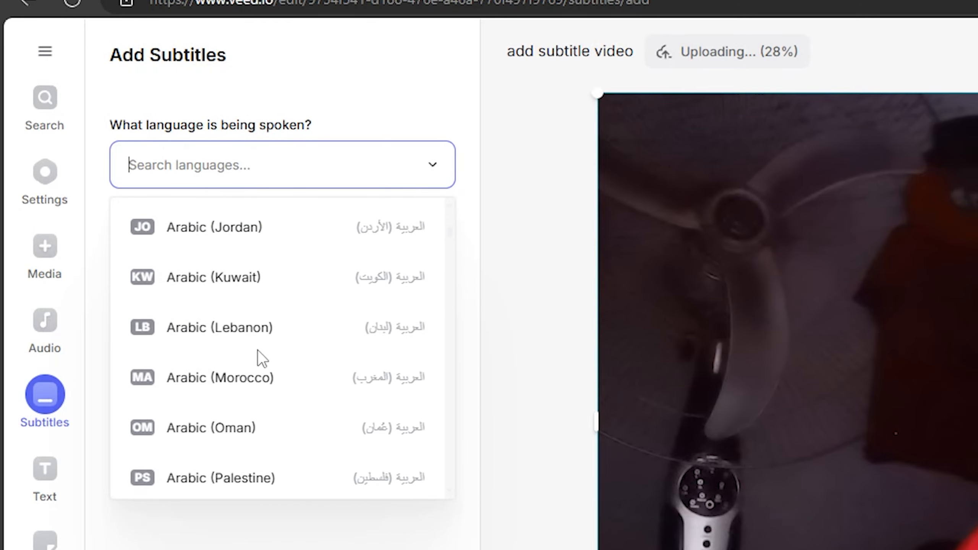
{"action": "scroll", "coordinate": [247, 313], "scroll_direction": "up", "scroll_amount": 6}
{"action": "scroll", "coordinate": [267, 338], "scroll_direction": "up", "scroll_amount": 2}
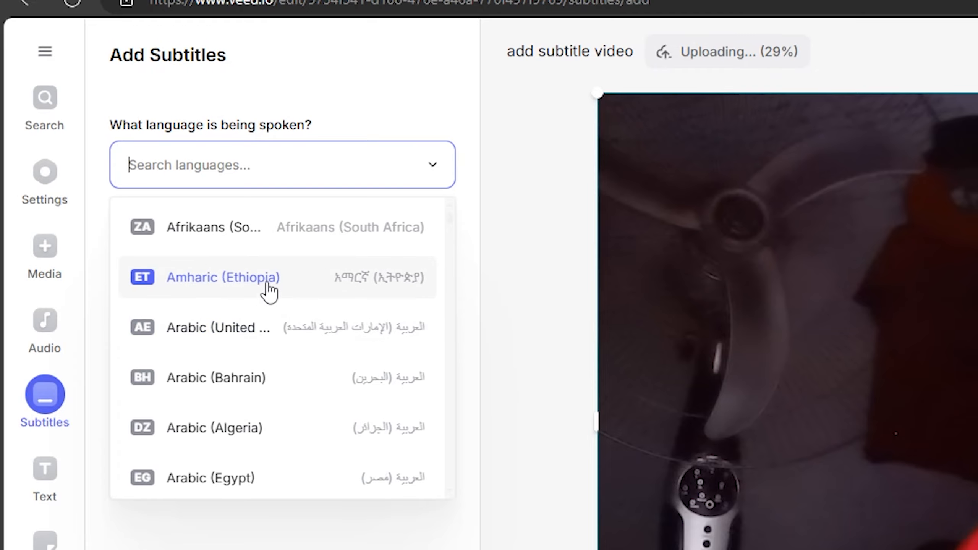
{"action": "scroll", "coordinate": [277, 337], "scroll_direction": "down", "scroll_amount": 2}
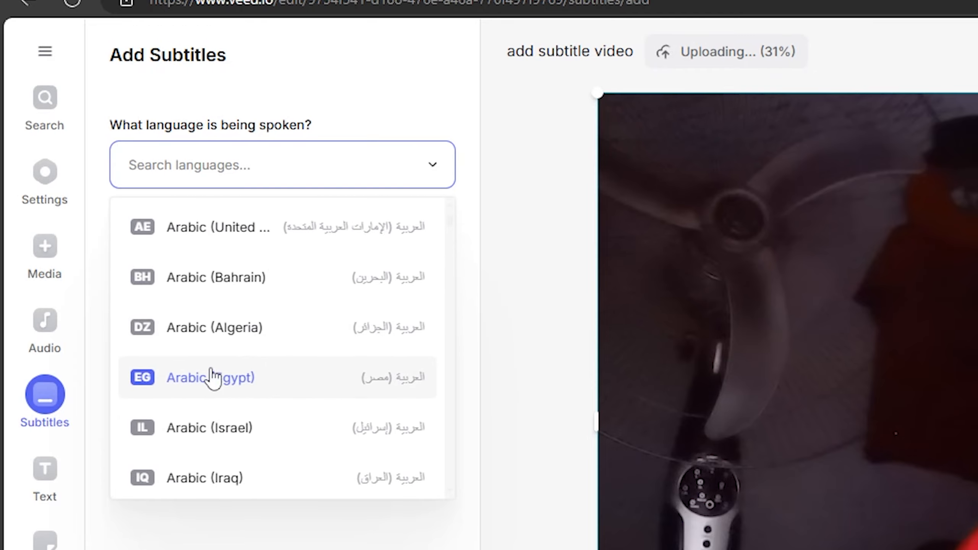
{"action": "scroll", "coordinate": [216, 388], "scroll_direction": "down", "scroll_amount": 20}
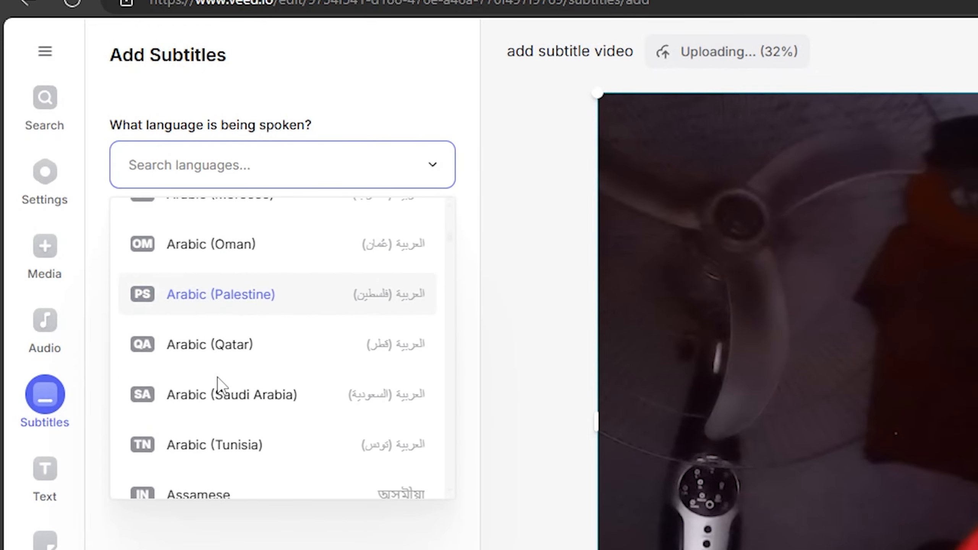
{"action": "scroll", "coordinate": [277, 347], "scroll_direction": "up", "scroll_amount": 2}
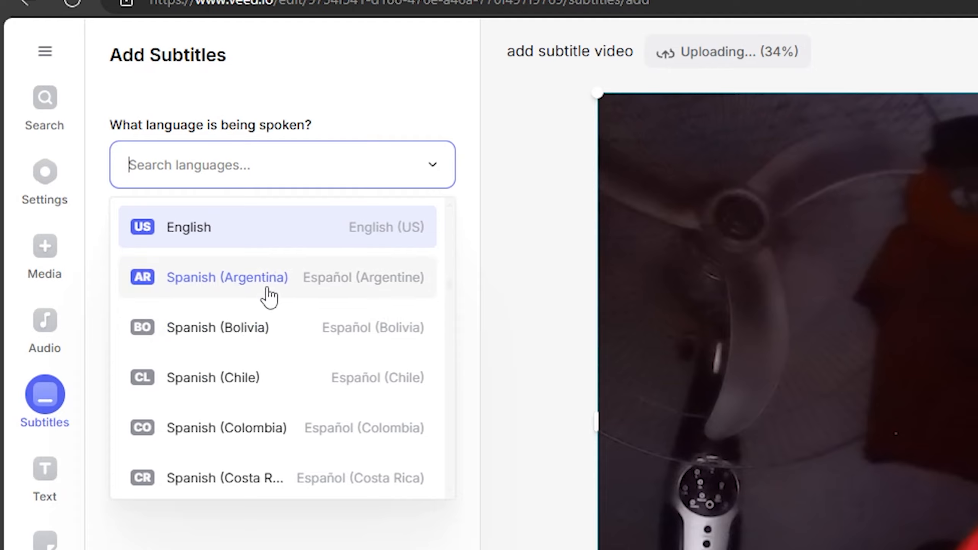
{"action": "scroll", "coordinate": [266, 293], "scroll_direction": "down", "scroll_amount": 20}
{"action": "scroll", "coordinate": [276, 405], "scroll_direction": "down", "scroll_amount": 15}
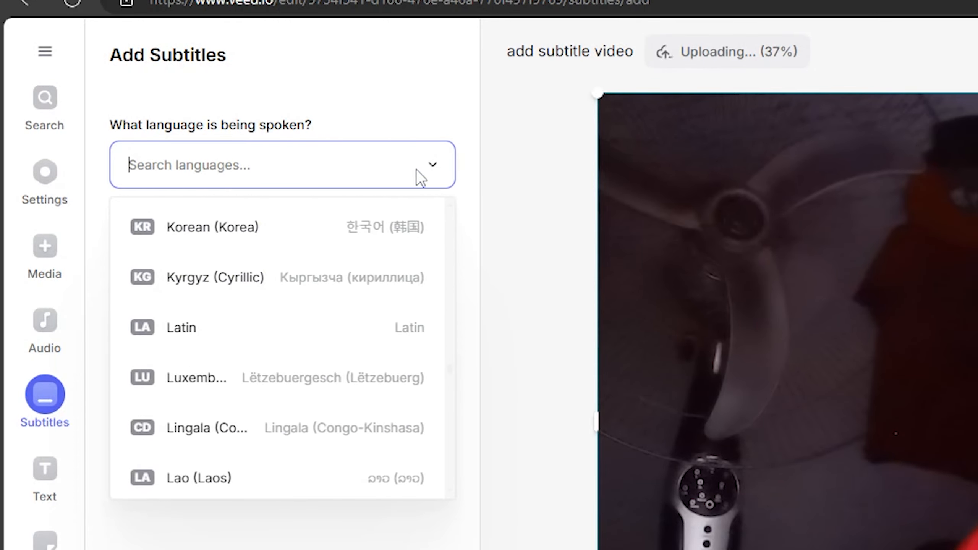
{"action": "left_click", "coordinate": [428, 167]}
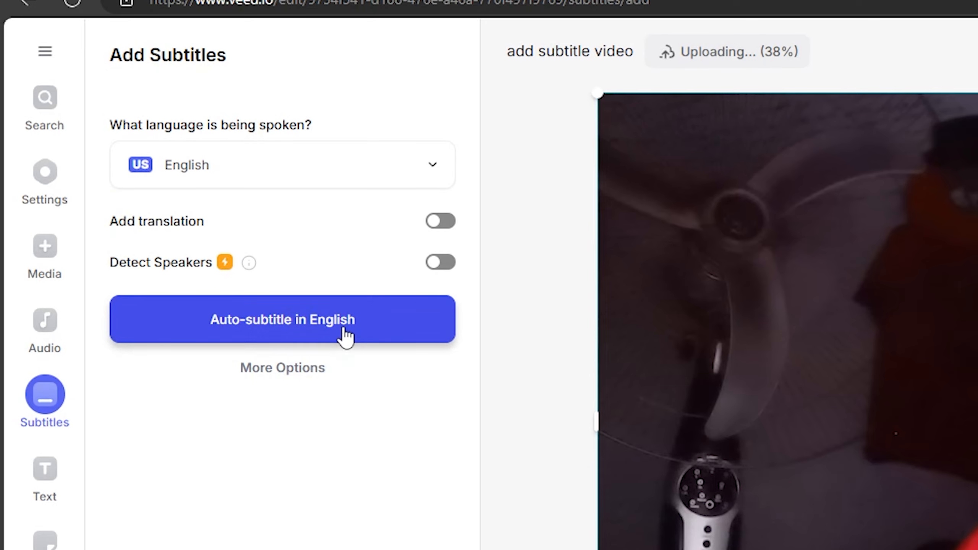
Step: Generate automatic subtitles in English and play back part of the captioned video
{"action": "left_click", "coordinate": [346, 336]}
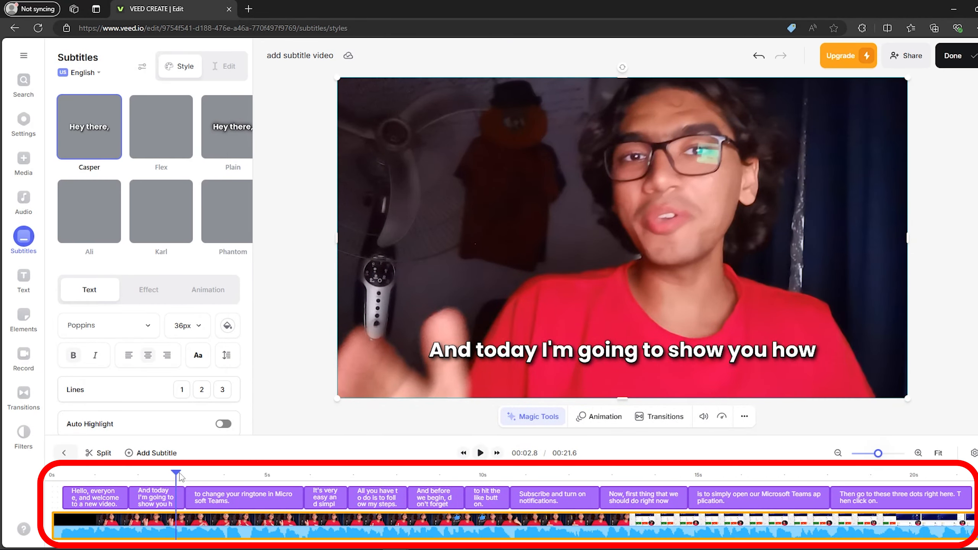
{"action": "key", "text": "space"}
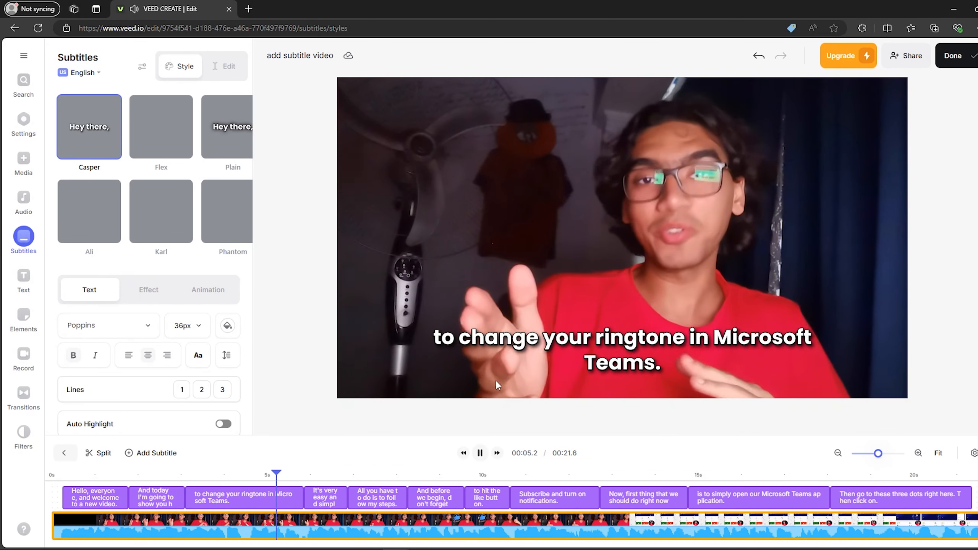
{"action": "key", "text": "space"}
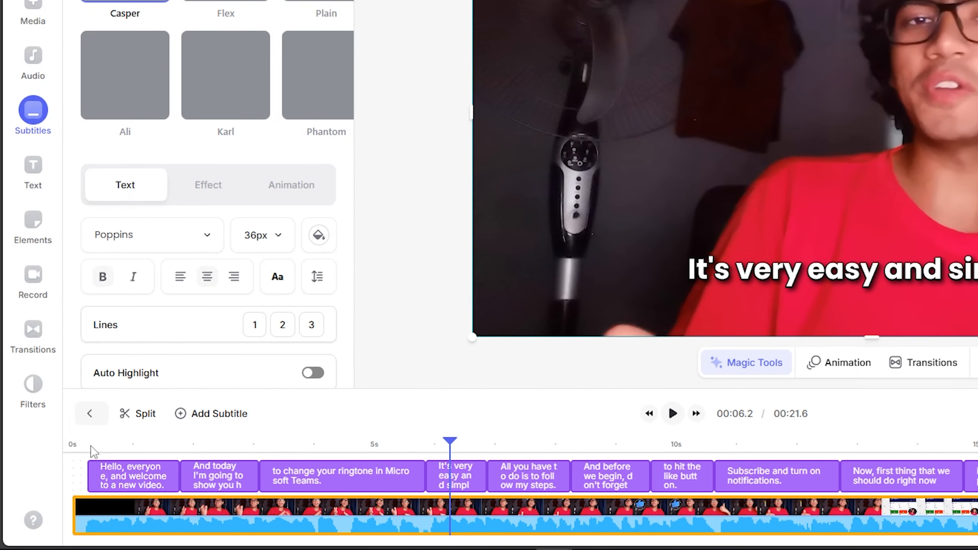
Step: Select the first subtitle on the timeline and adjust its start to the playhead at 00:00.3
{"action": "left_click", "coordinate": [67, 477]}
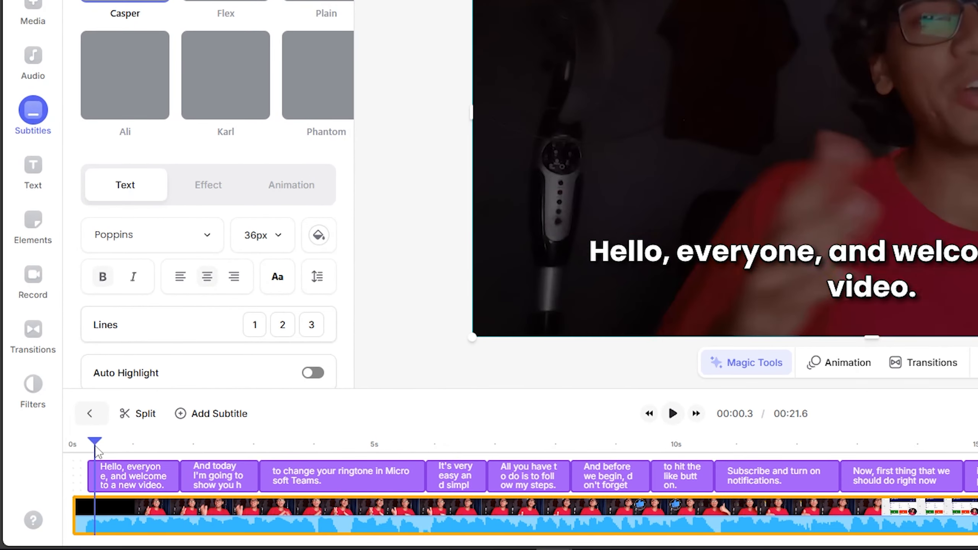
{"action": "left_click", "coordinate": [135, 480]}
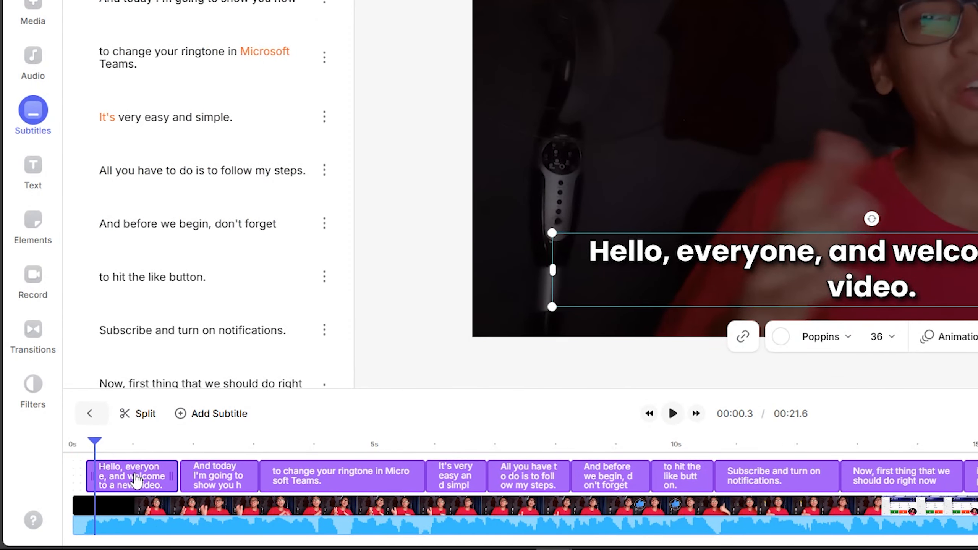
{"action": "mouse_move", "coordinate": [134, 480]}
{"action": "left_mouse_down"}
{"action": "mouse_move", "coordinate": [79, 477]}
{"action": "mouse_move", "coordinate": [129, 478]}
{"action": "left_mouse_up"}
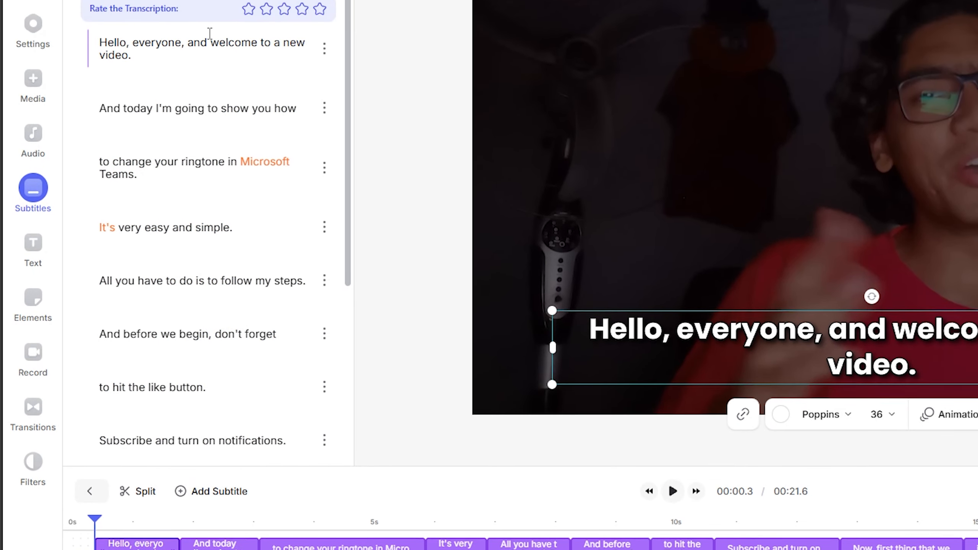
Step: Delete the last letter of "everyone" in the first subtitle line and restore it
{"action": "left_click", "coordinate": [172, 161]}
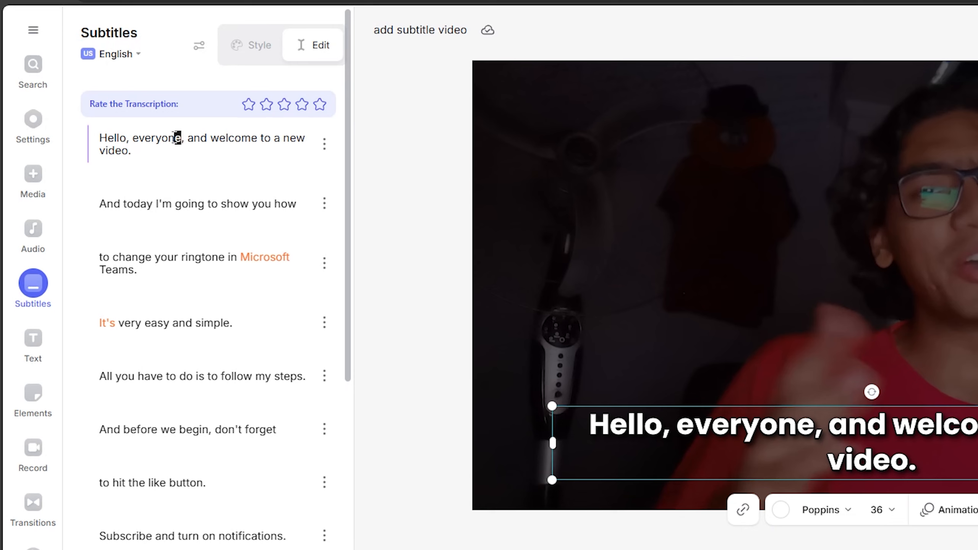
{"action": "left_click_drag", "start_coordinate": [177, 137], "coordinate": [181, 138]}
{"action": "key", "text": "BackSpace"}
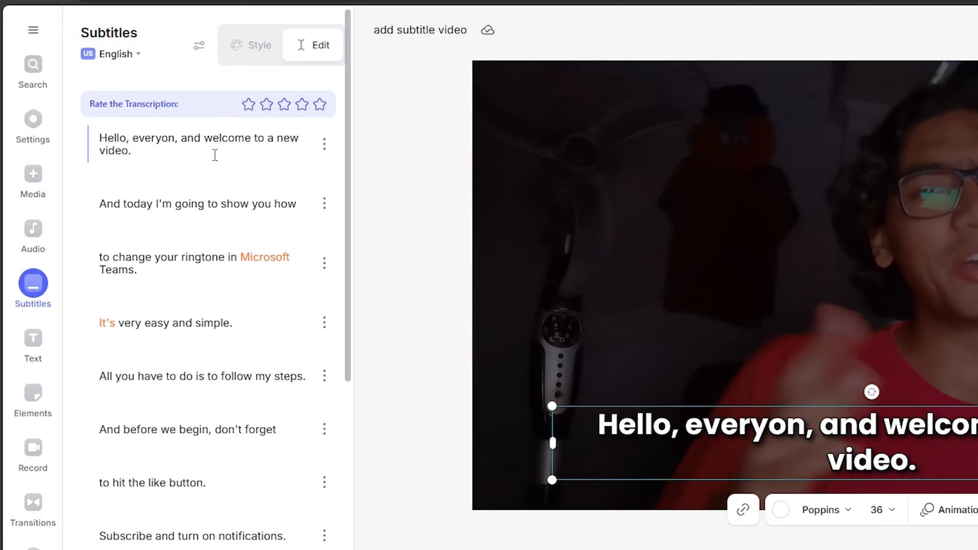
{"action": "type", "text": "e"}
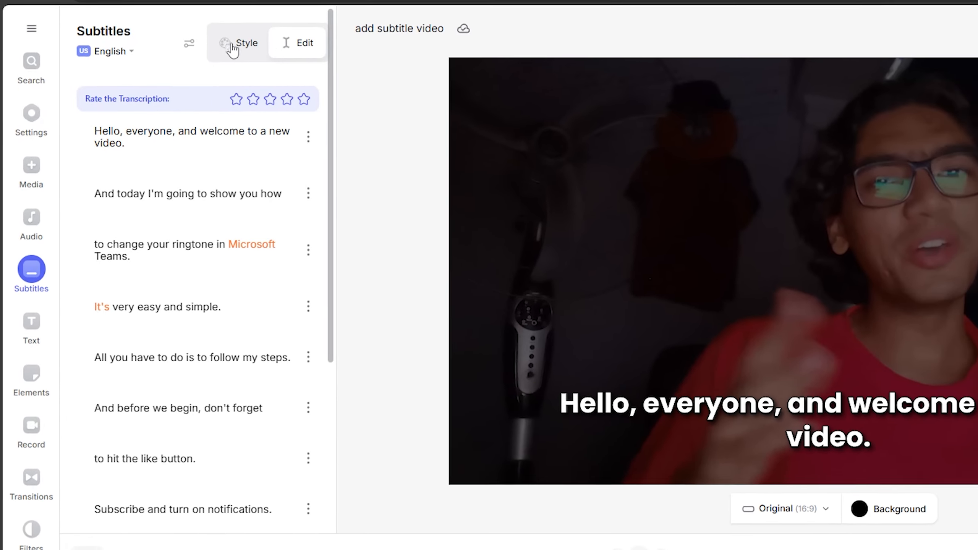
Step: Apply the Flex style to the subtitles and play the video to preview it
{"action": "left_click", "coordinate": [254, 45]}
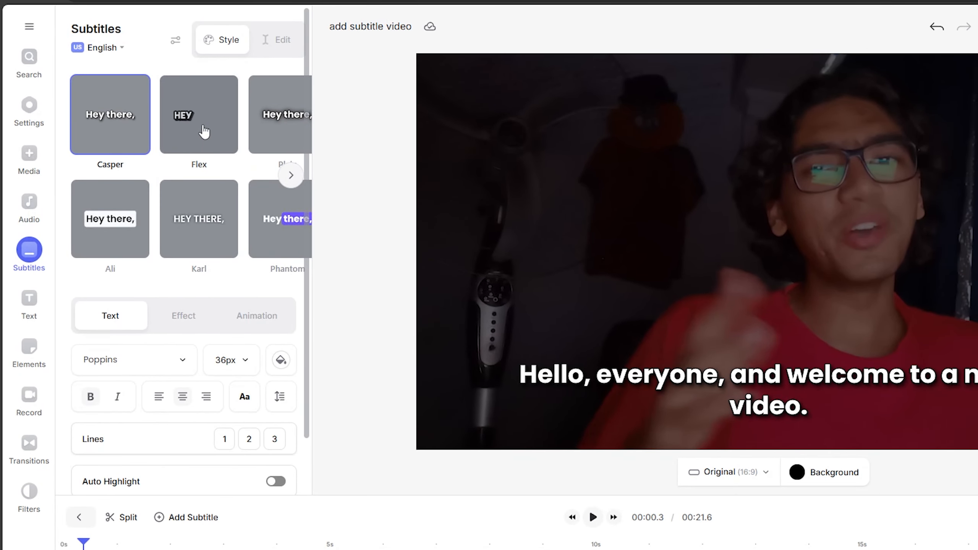
{"action": "left_click", "coordinate": [205, 131]}
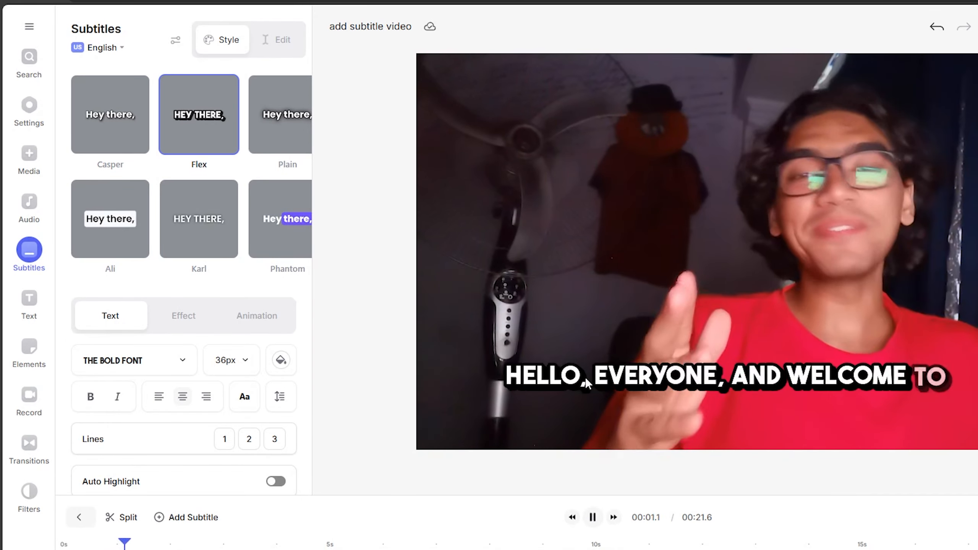
{"action": "key", "text": "space"}
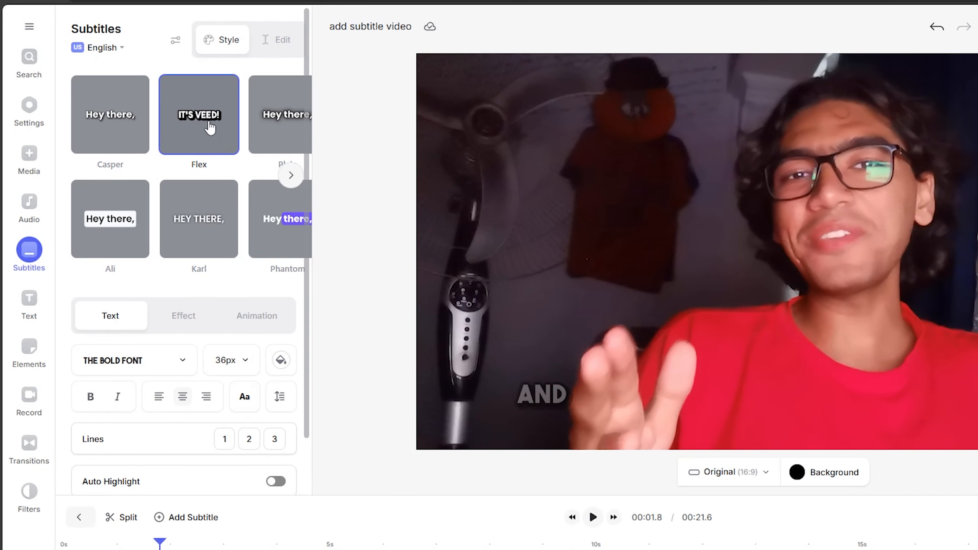
{"action": "key", "text": "space"}
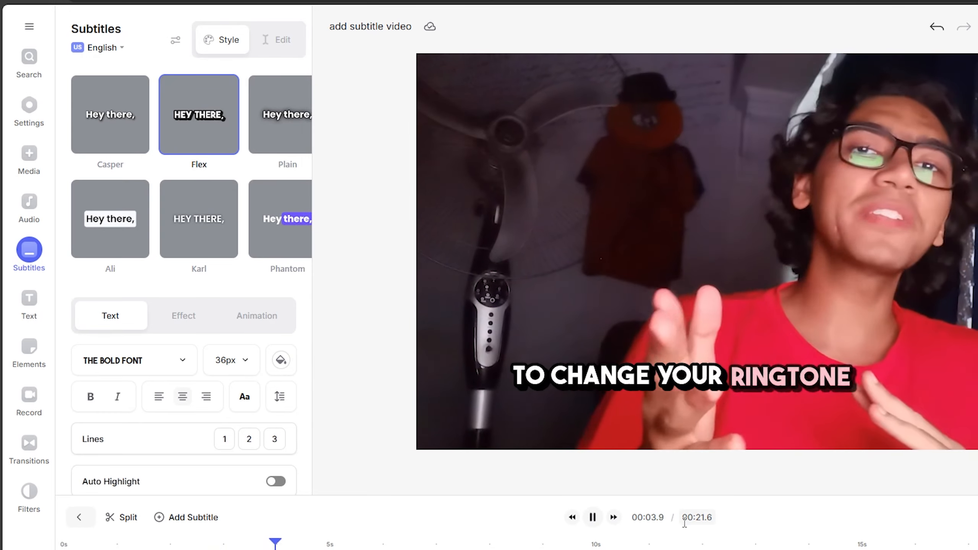
{"action": "key", "text": "space"}
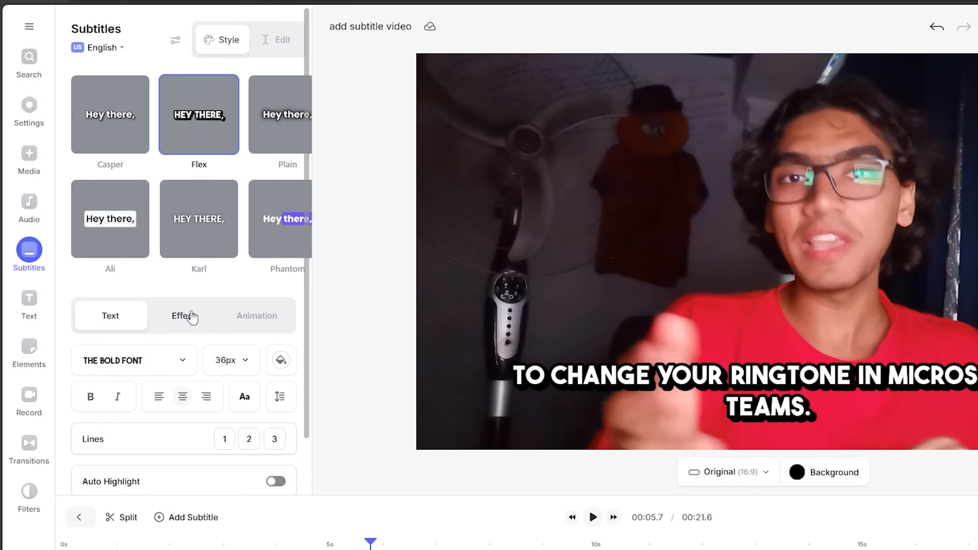
Step: Turn on the background effect for the subtitles and increase the strength of their text shadow
{"action": "left_click", "coordinate": [191, 324]}
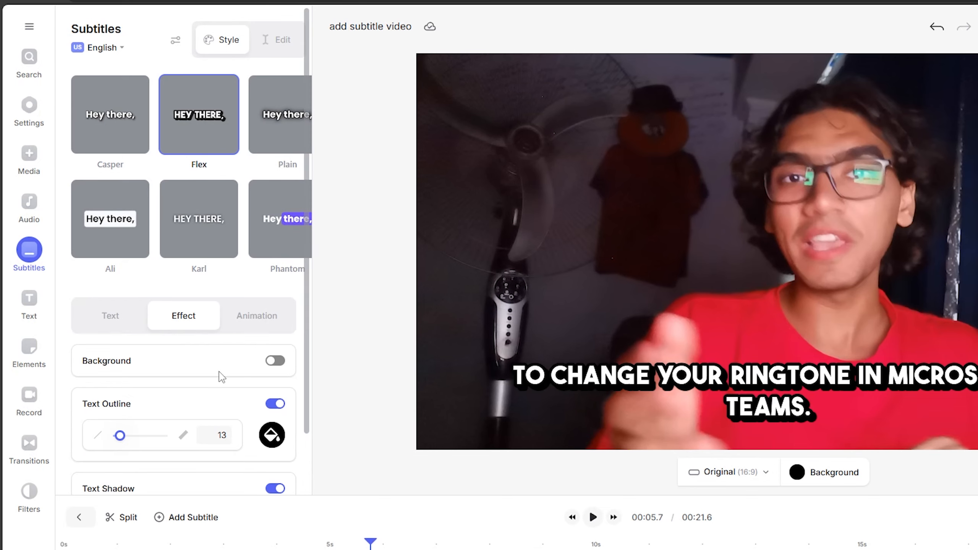
{"action": "scroll", "coordinate": [244, 386], "scroll_direction": "down", "scroll_amount": 2}
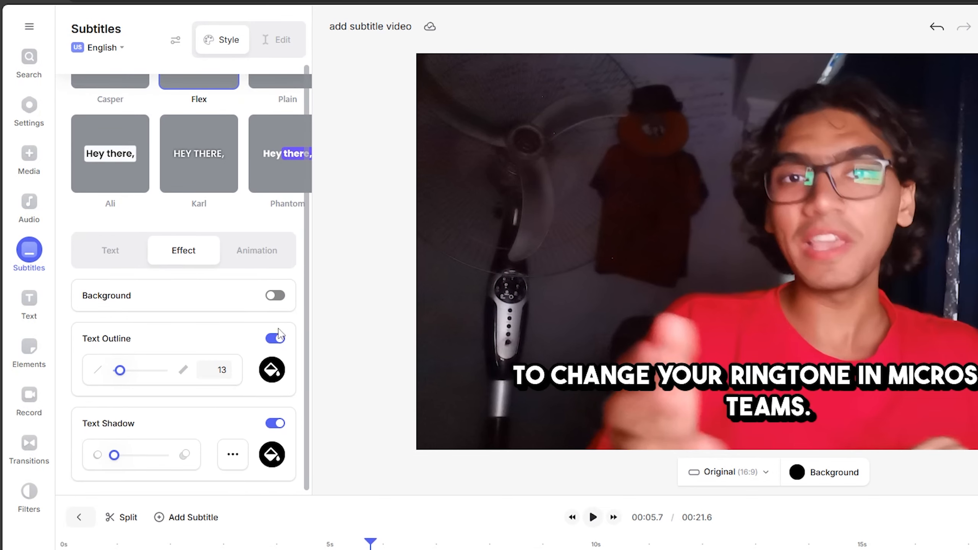
{"action": "left_click", "coordinate": [276, 296]}
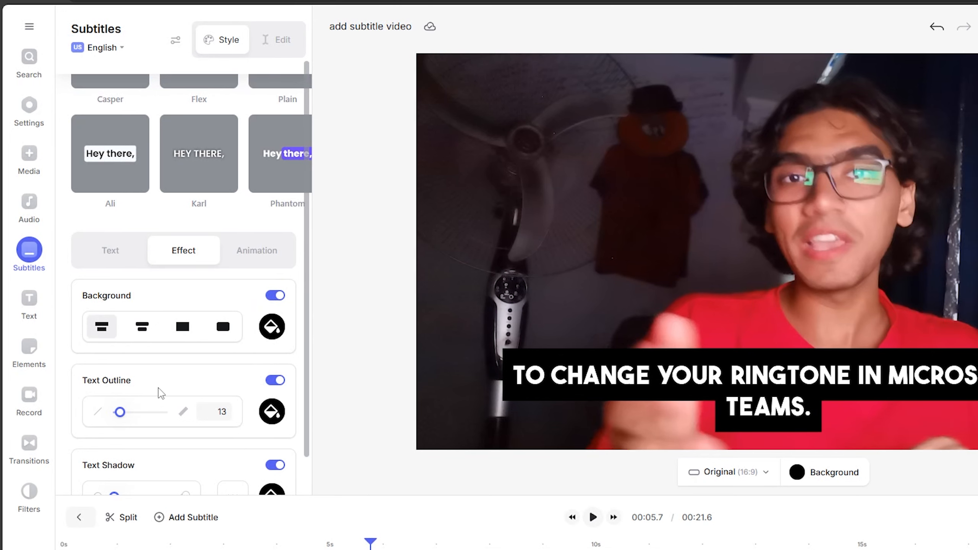
{"action": "scroll", "coordinate": [161, 393], "scroll_direction": "down", "scroll_amount": 1}
{"action": "left_click_drag", "start_coordinate": [120, 463], "coordinate": [148, 463]}
{"action": "scroll", "coordinate": [161, 305], "scroll_direction": "down", "scroll_amount": 2}
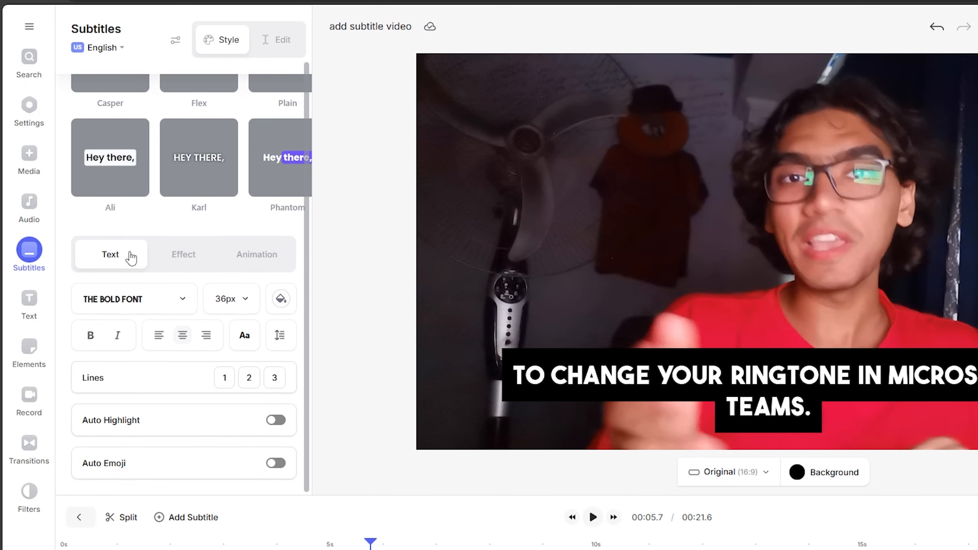
Step: Browse the available subtitle fonts and set the subtitle text size to 24px
{"action": "left_click", "coordinate": [153, 303]}
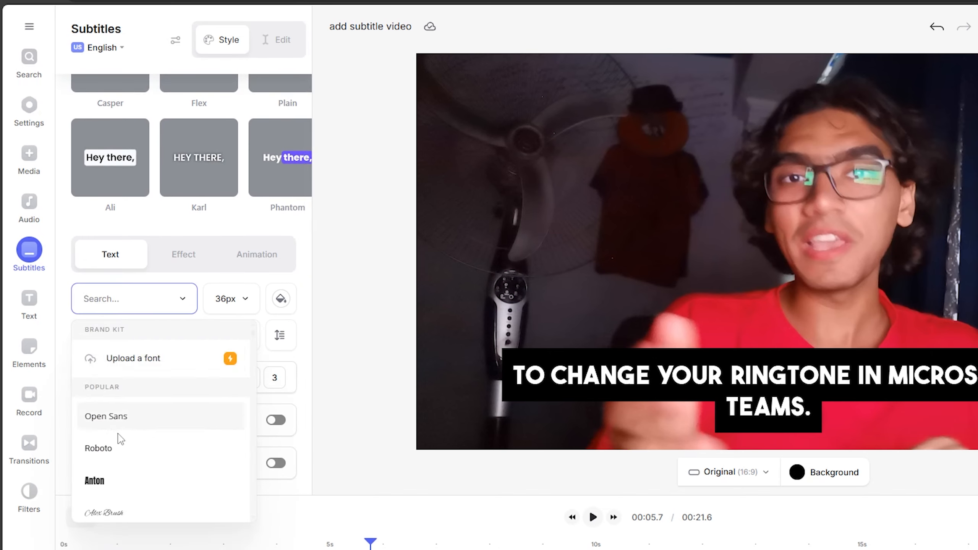
{"action": "scroll", "coordinate": [129, 399], "scroll_direction": "down", "scroll_amount": 10}
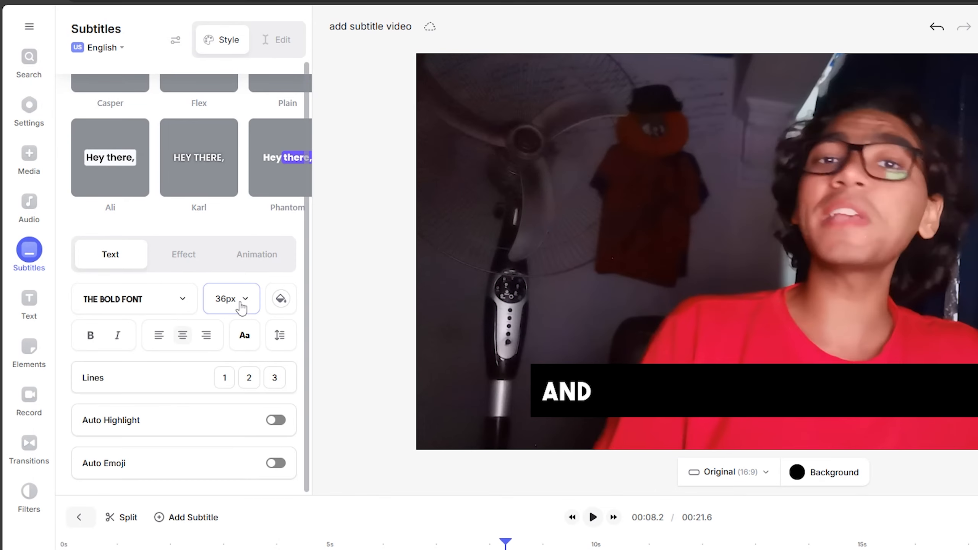
{"action": "left_click", "coordinate": [240, 305]}
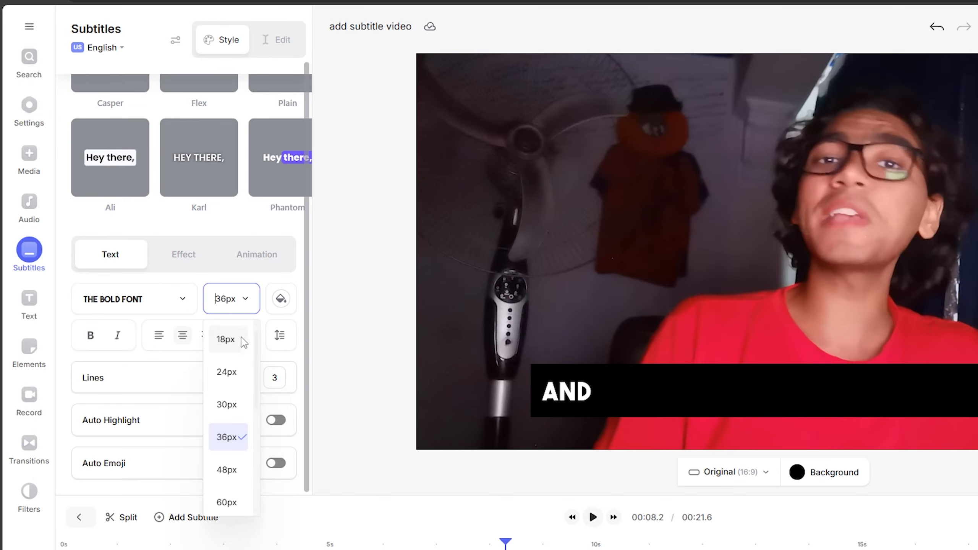
{"action": "left_click", "coordinate": [231, 372]}
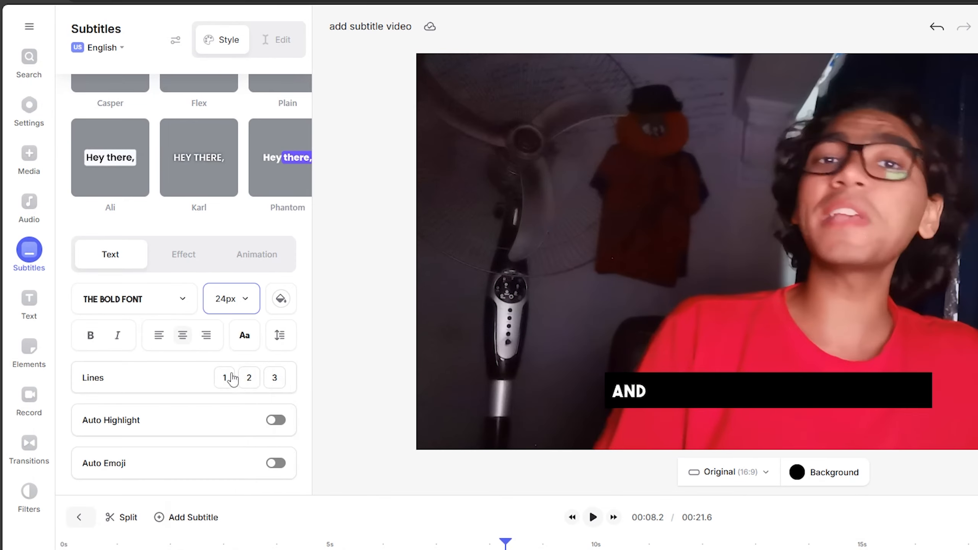
Step: Try red (#ff0202) as the subtitle text colour and return it to white (#ffffff)
{"action": "left_click", "coordinate": [285, 303]}
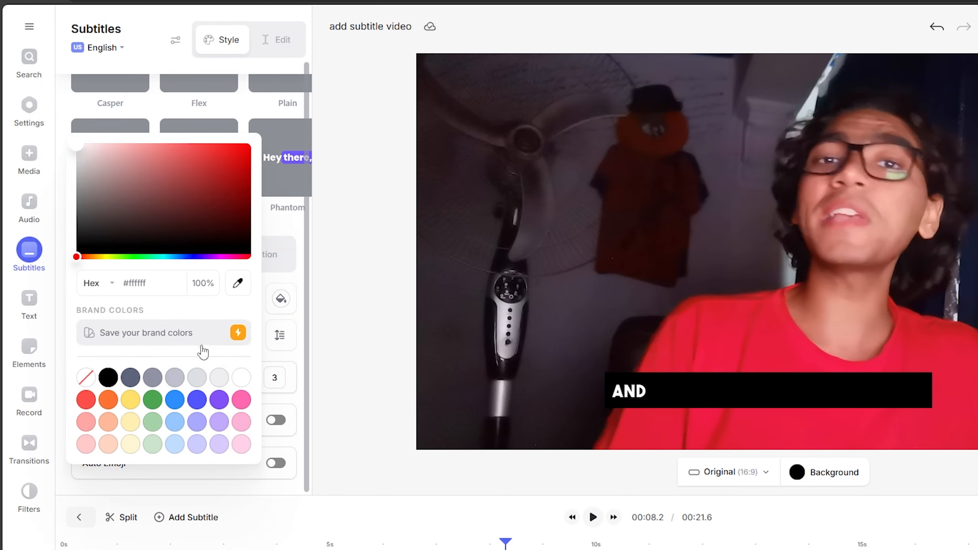
{"action": "left_click_drag", "start_coordinate": [240, 166], "coordinate": [252, 154]}
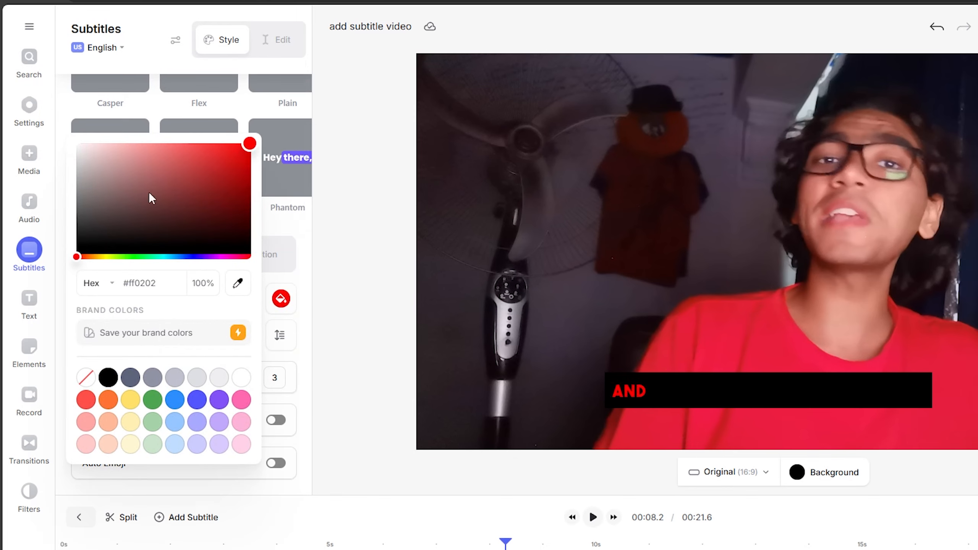
{"action": "left_click_drag", "start_coordinate": [150, 193], "coordinate": [44, 133]}
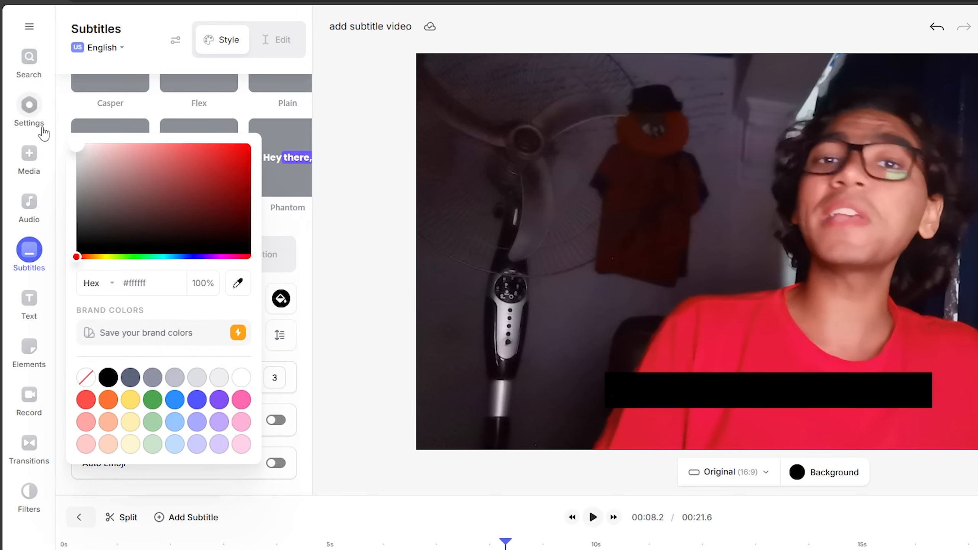
{"action": "left_click", "coordinate": [344, 274]}
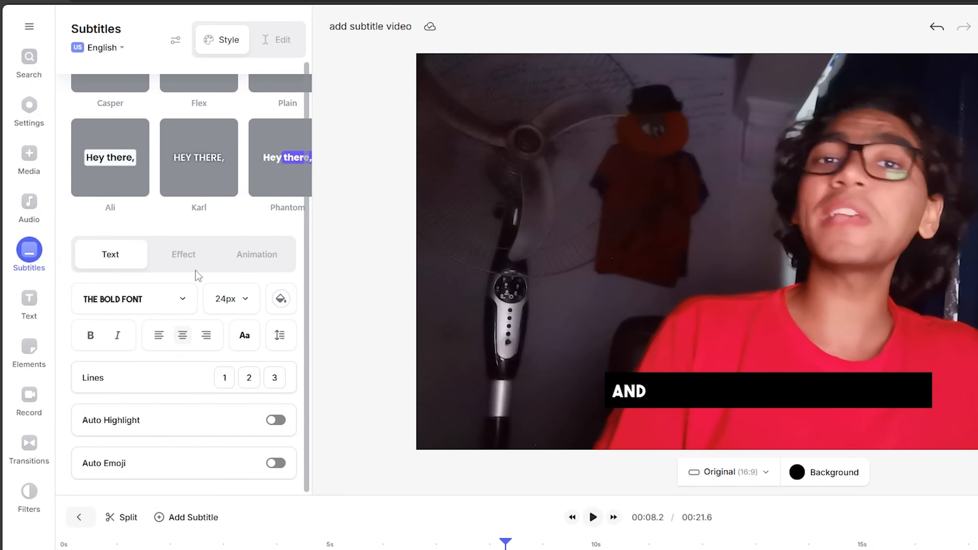
Step: Set the subtitle background colour to pure red in the effect settings
{"action": "scroll", "coordinate": [198, 274], "scroll_direction": "up", "scroll_amount": 2}
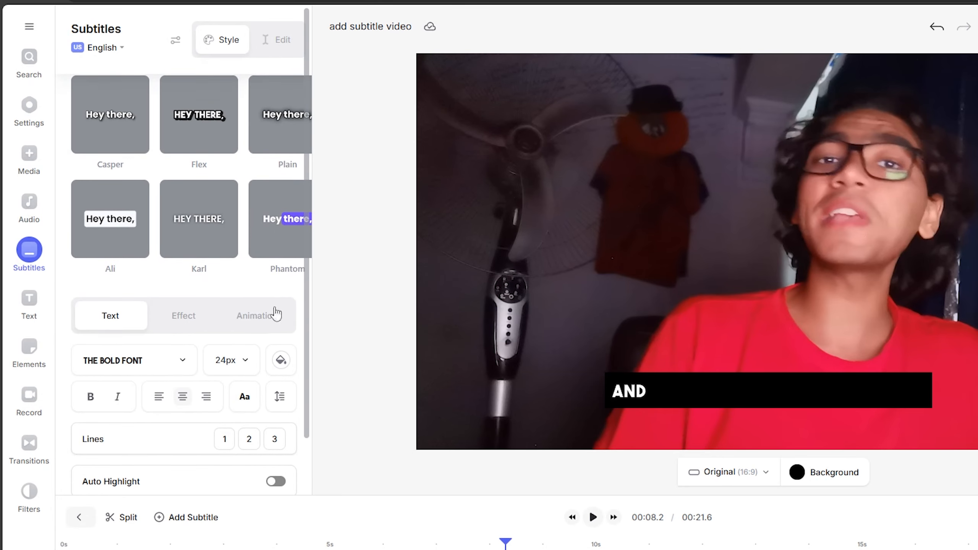
{"action": "left_click", "coordinate": [175, 317]}
{"action": "scroll", "coordinate": [181, 328], "scroll_direction": "down", "scroll_amount": 3}
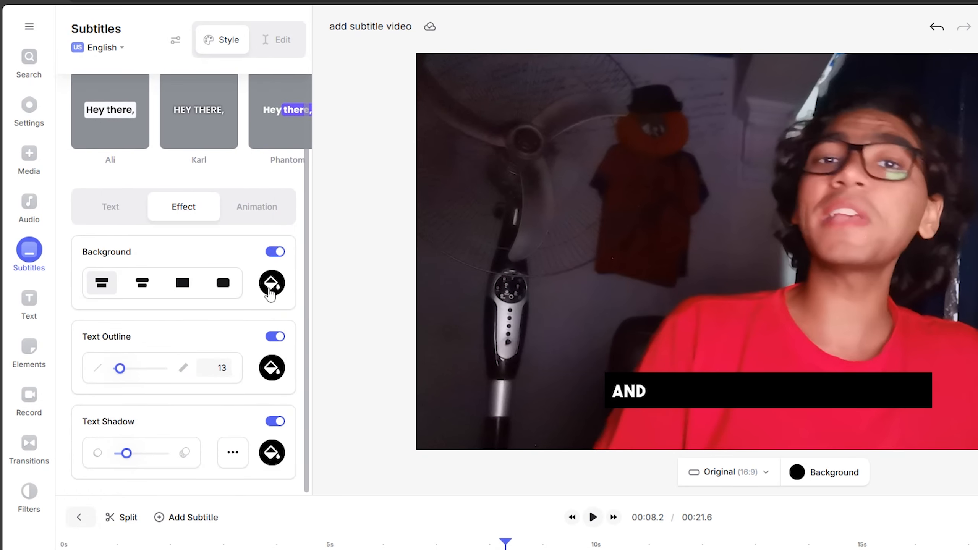
{"action": "left_click", "coordinate": [271, 293]}
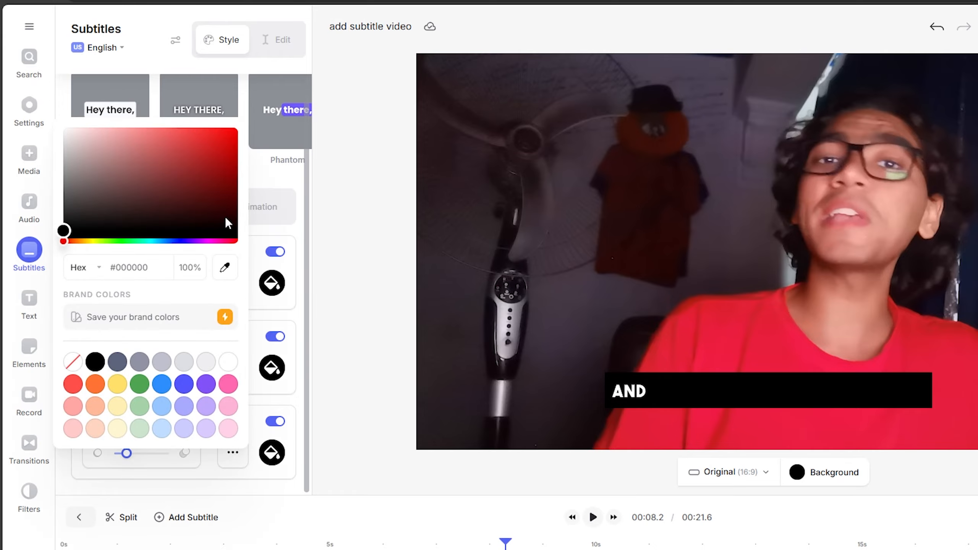
{"action": "left_click_drag", "start_coordinate": [227, 219], "coordinate": [239, 127]}
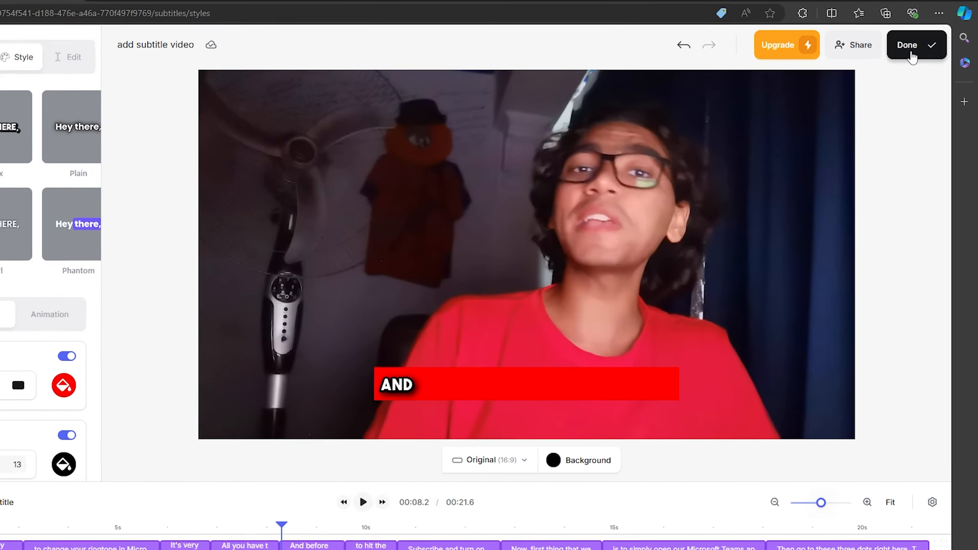
Step: Export the subtitled video at Standard quality and open the download options for the exported file
{"action": "left_click", "coordinate": [911, 55]}
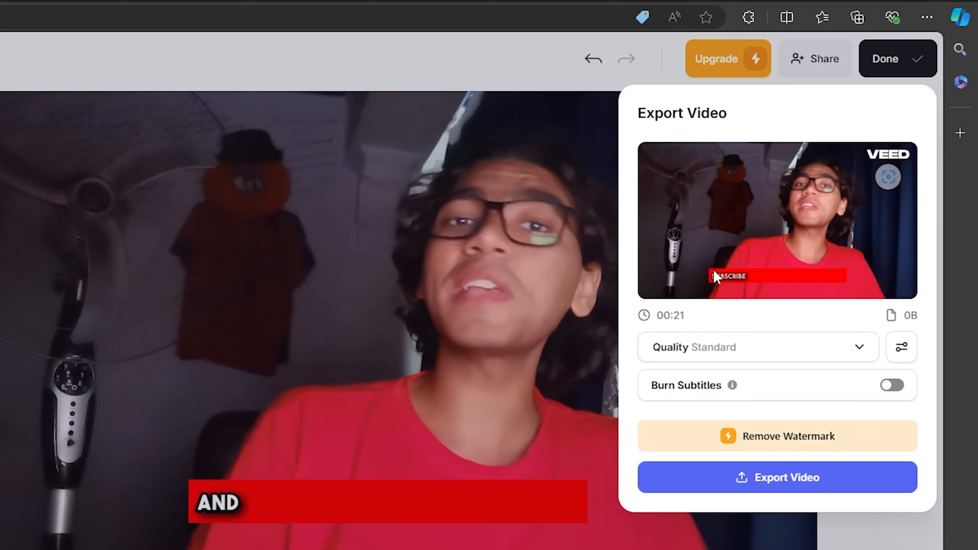
{"action": "left_click", "coordinate": [786, 479]}
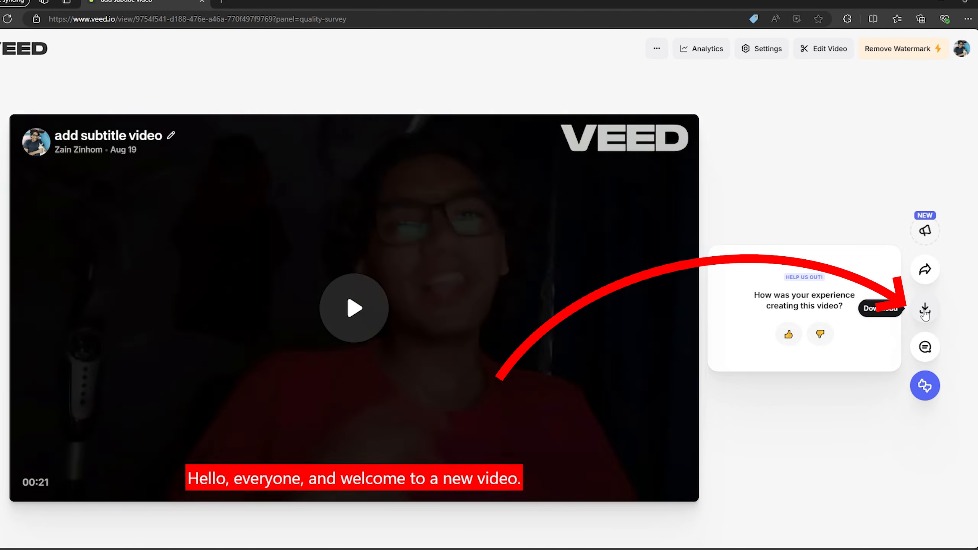
{"action": "left_click", "coordinate": [926, 310]}
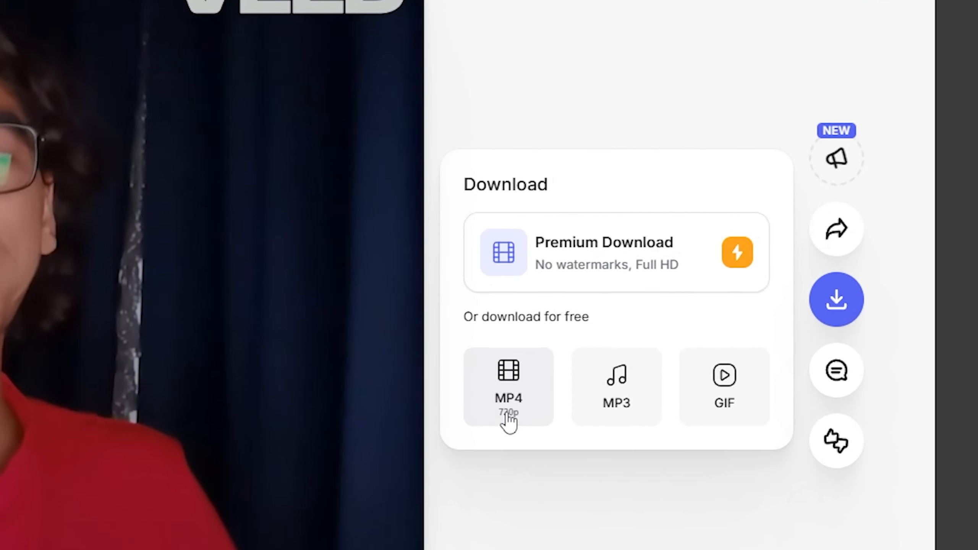